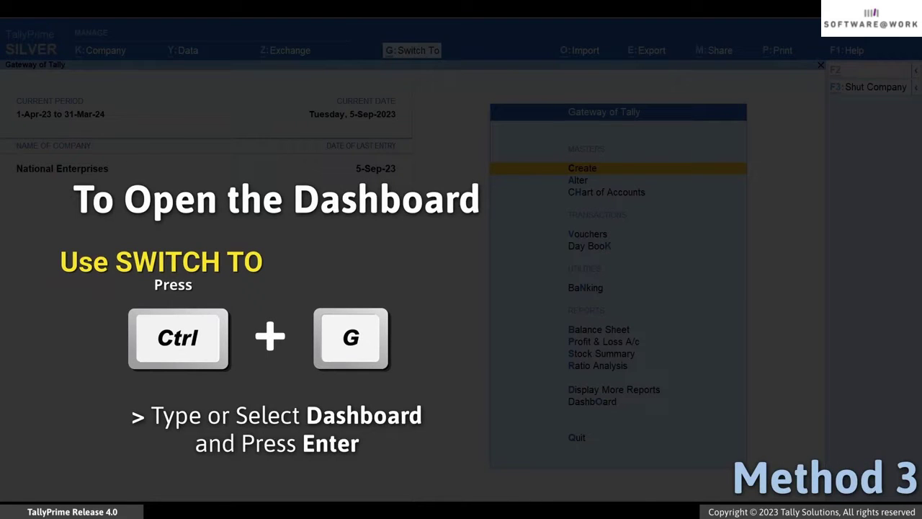
Step: Open the Dashboard report for National Enterprises by searching 'Das' with Ctrl+G
{"action": "key", "text": "ctrl+g"}
{"action": "type", "text": "Das"}
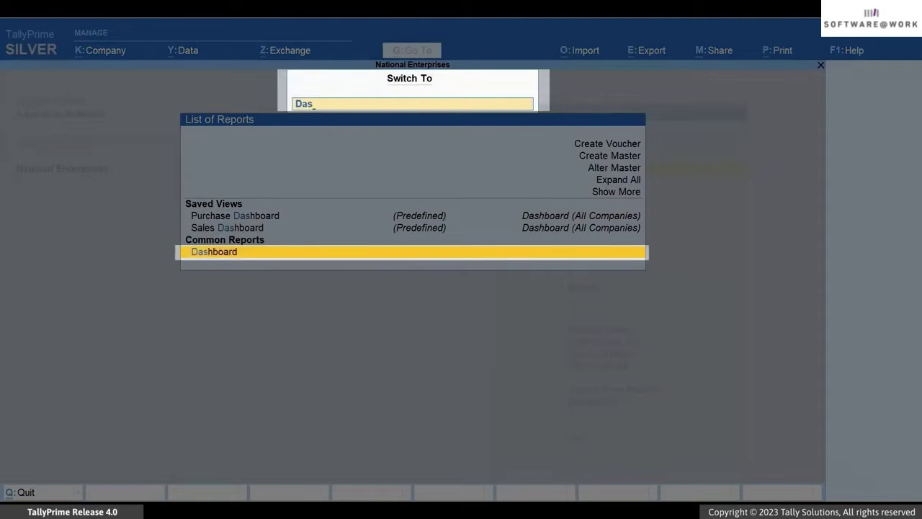
{"action": "key", "text": "Return"}
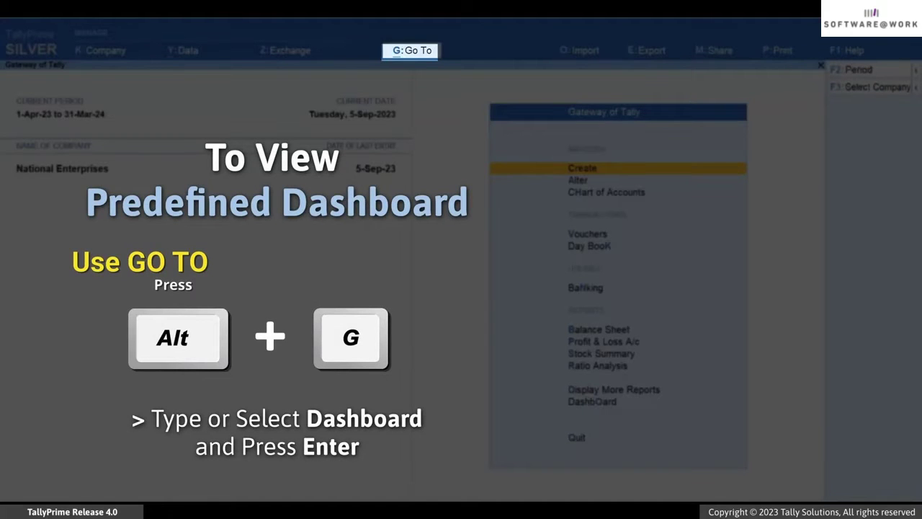
Step: Reopen the Dashboard through Alt+G and from the Gateway of Tally
{"action": "key", "text": "alt+g"}
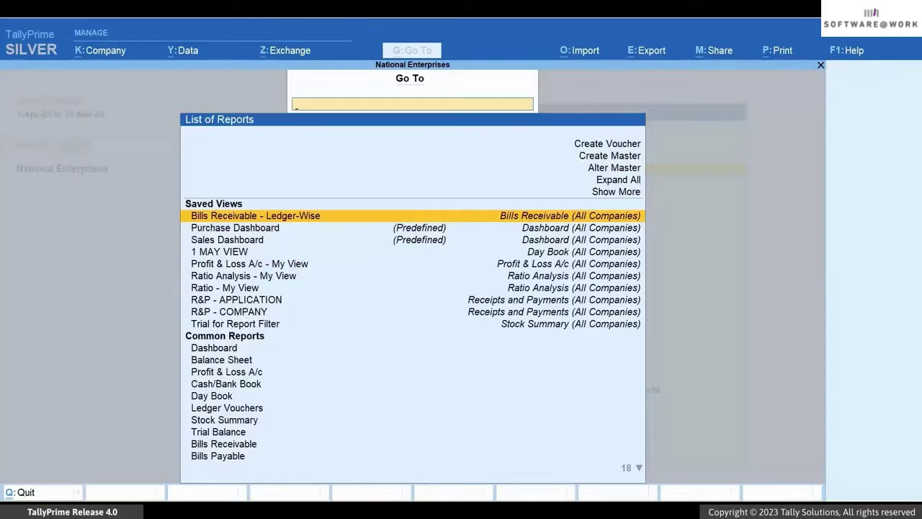
{"action": "key", "text": "Down"}
{"action": "key", "text": "Down"}
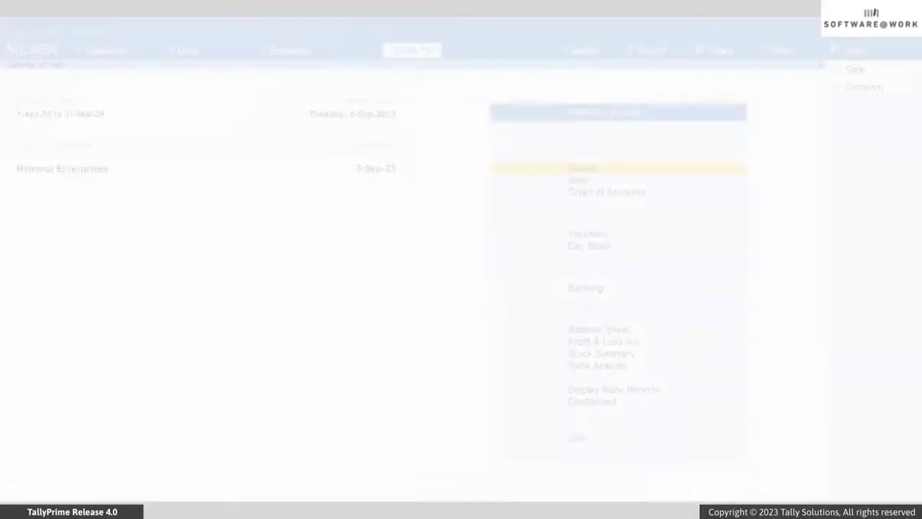
{"action": "key", "text": "ctrl+g"}
{"action": "key", "text": "Down"}
{"action": "key", "text": "Down"}
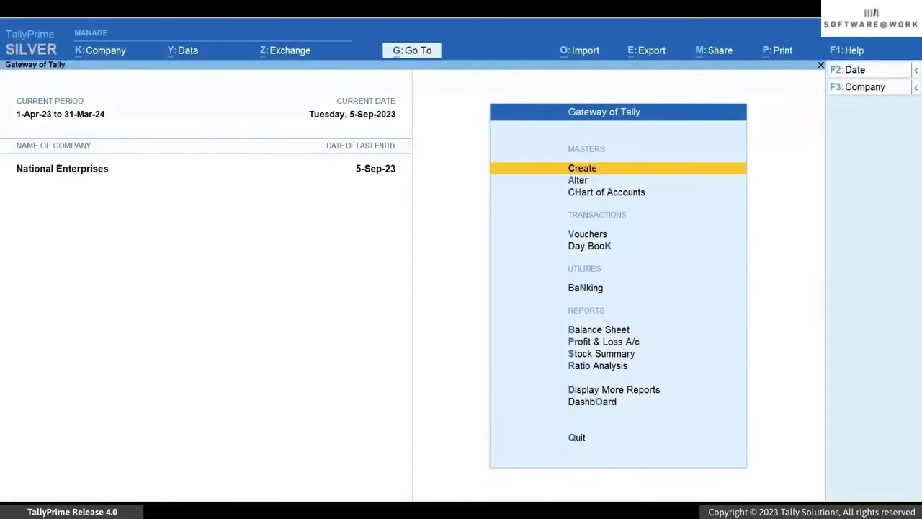
{"action": "key", "text": "o"}
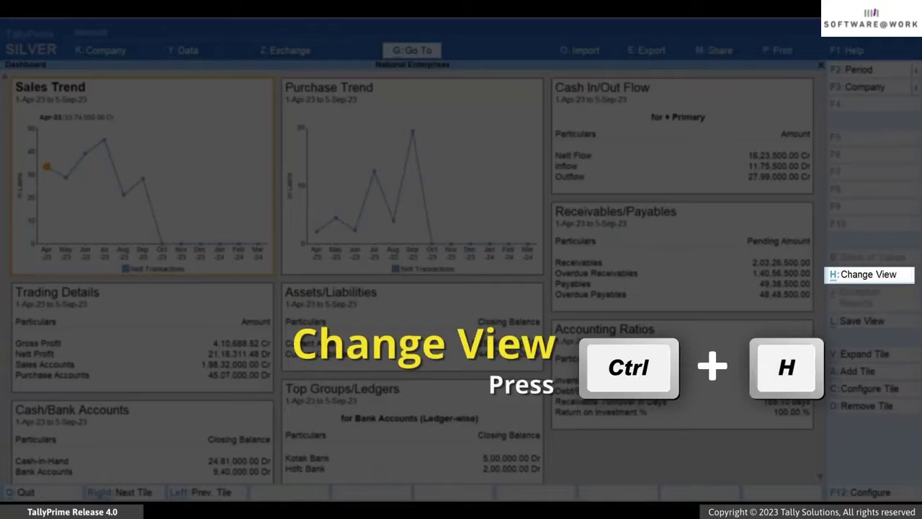
Step: Load the Purchase Dashboard view and browse its tiles
{"action": "key", "text": "ctrl+h"}
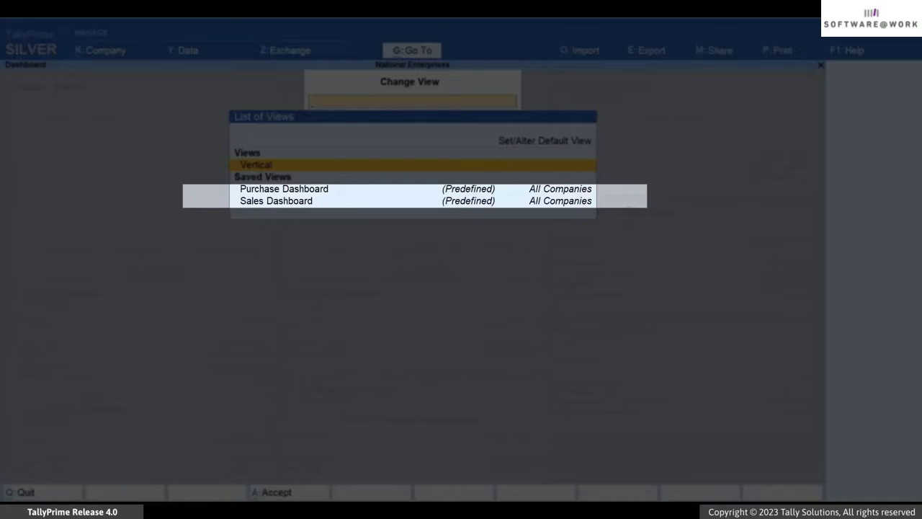
{"action": "key", "text": "Down"}
{"action": "key", "text": "Down"}
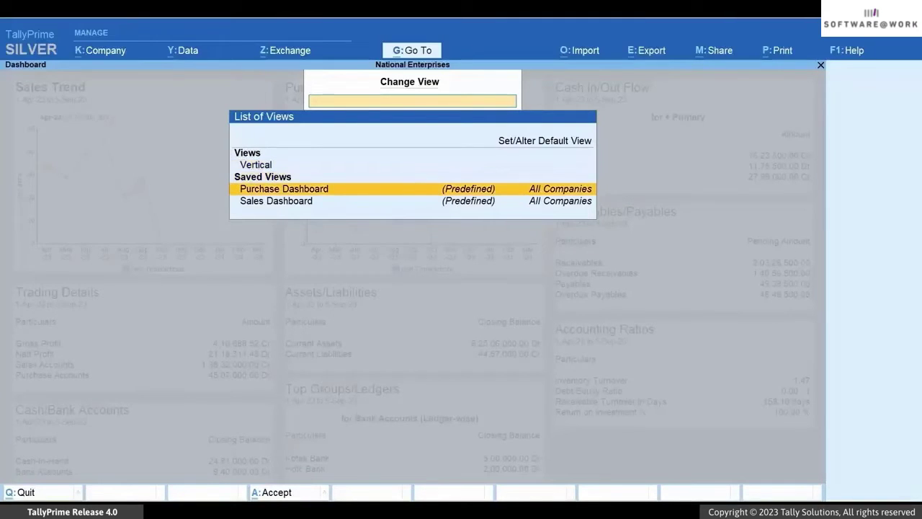
{"action": "key", "text": "Return"}
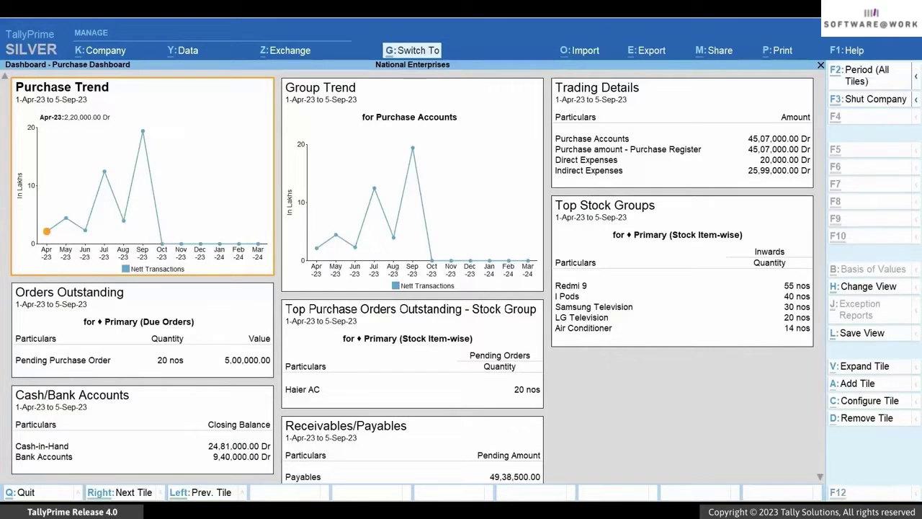
{"action": "key", "text": "Right"}
{"action": "key", "text": "Right"}
{"action": "key", "text": "Right"}
{"action": "key", "text": "Right"}
{"action": "key", "text": "Right"}
{"action": "key", "text": "Right"}
{"action": "key", "text": "Right"}
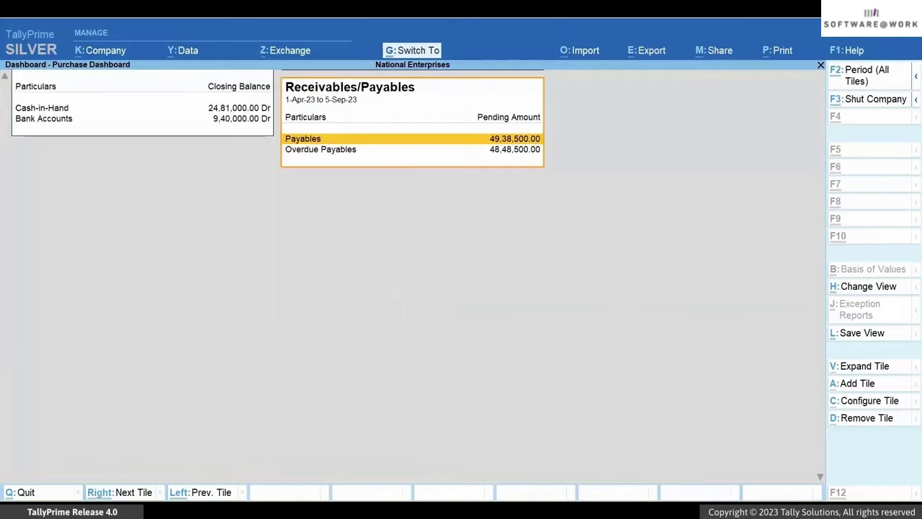
Step: Switch to the Sales Dashboard view and browse its tiles
{"action": "key", "text": "ctrl+h"}
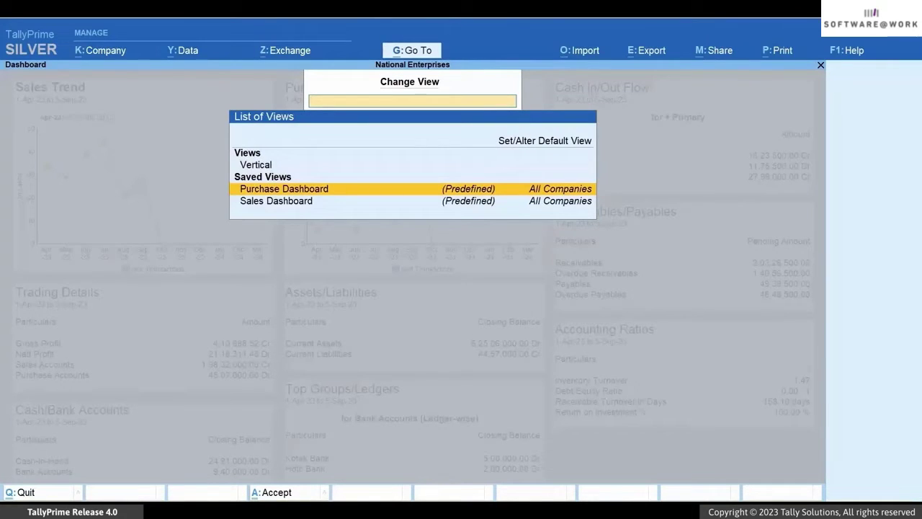
{"action": "key", "text": "Down"}
{"action": "key", "text": "Return"}
{"action": "key", "text": "Right"}
{"action": "key", "text": "Right"}
{"action": "key", "text": "Right"}
{"action": "key", "text": "Right"}
{"action": "key", "text": "Right"}
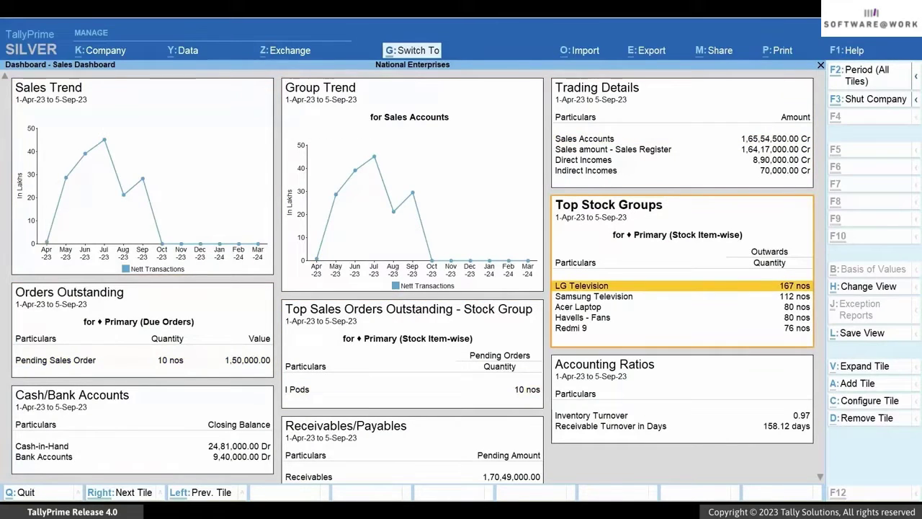
{"action": "key", "text": "Right"}
{"action": "key", "text": "Right"}
{"action": "key", "text": "Right"}
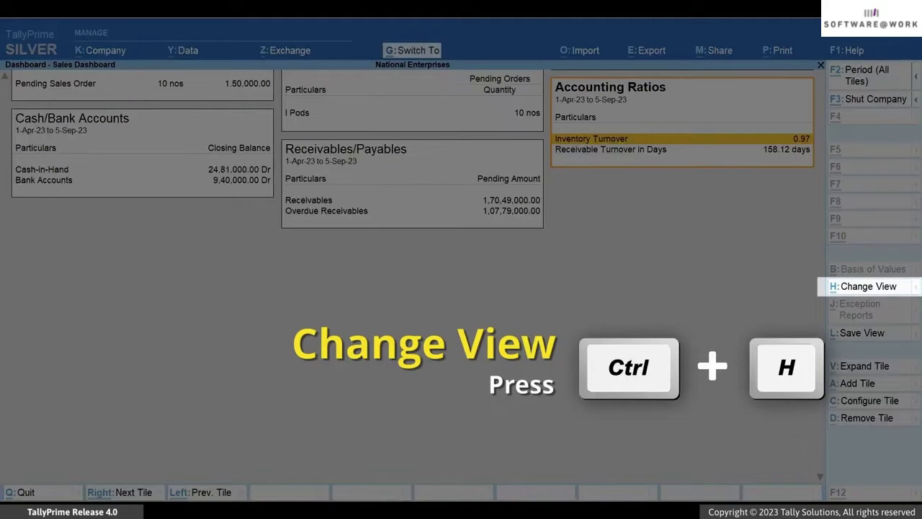
Step: Apply the Vertical layout, decline leaving the dashboard, and begin saving the view
{"action": "key", "text": "ctrl+h"}
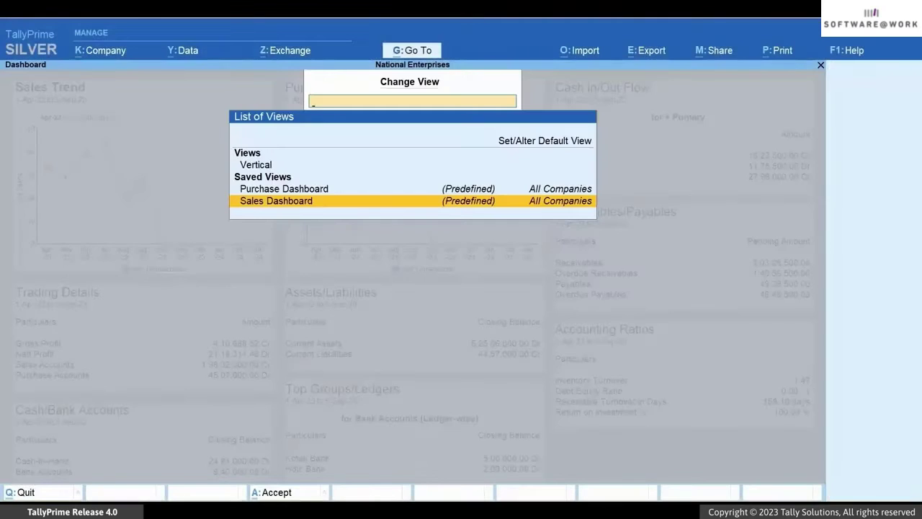
{"action": "key", "text": "Up"}
{"action": "key", "text": "Up"}
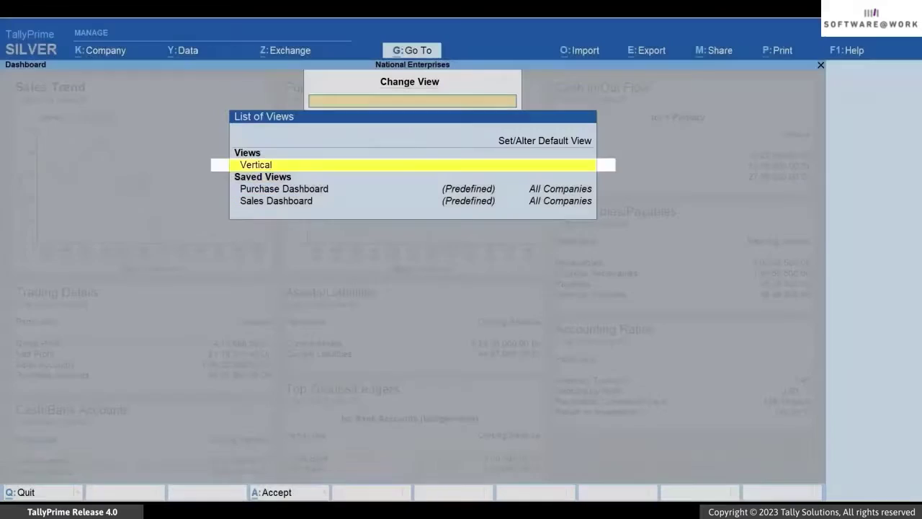
{"action": "key", "text": "Return"}
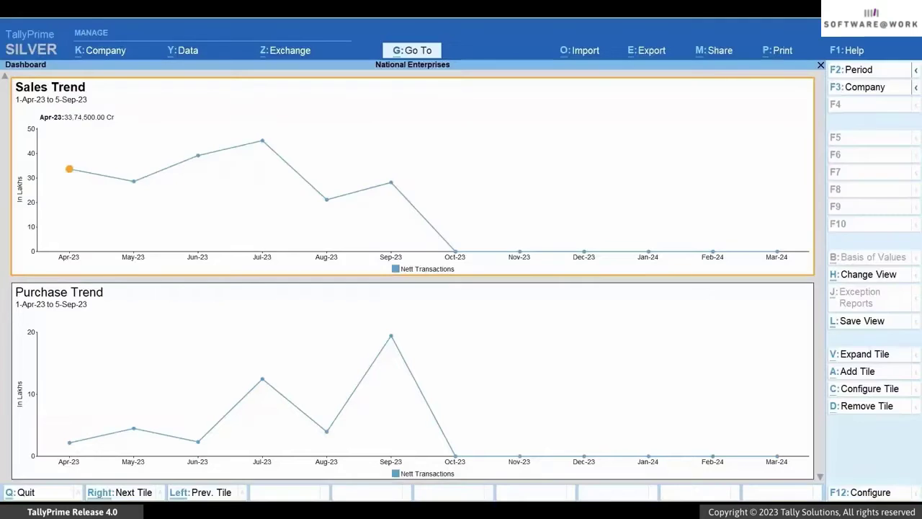
{"action": "key", "text": "Escape"}
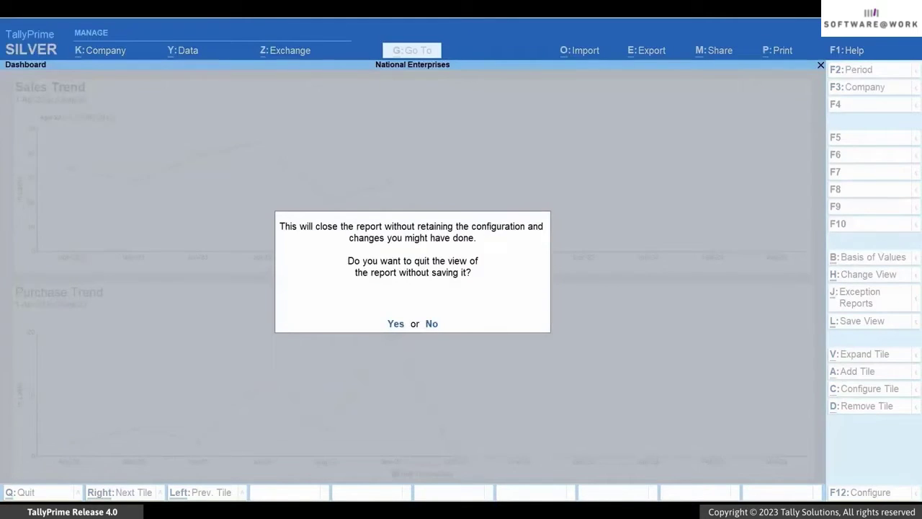
{"action": "key", "text": "n"}
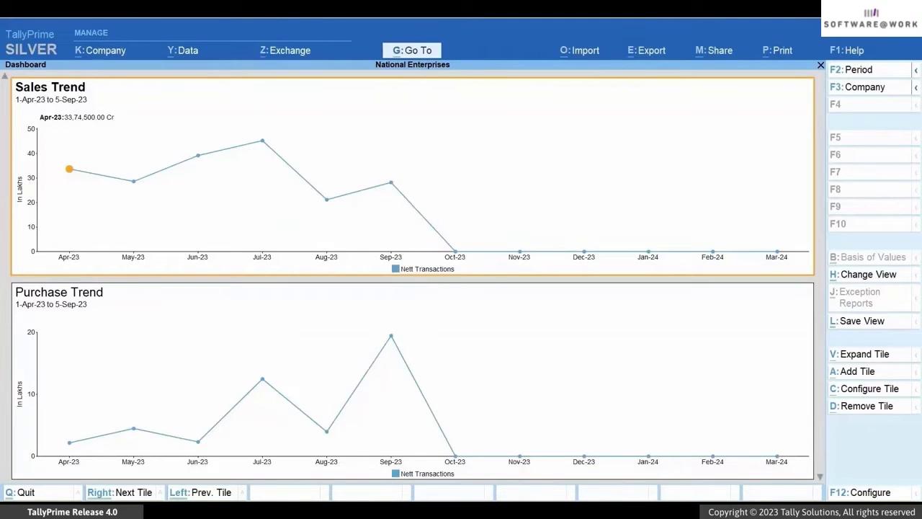
{"action": "key", "text": "ctrl+l"}
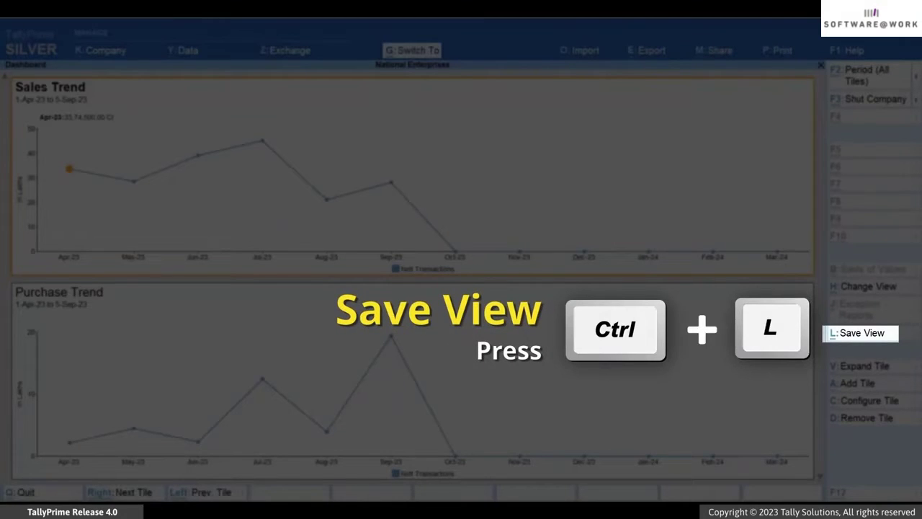
Step: Name the saved view 'Vertical Dashboard'
{"action": "type", "text": "Vertical"}
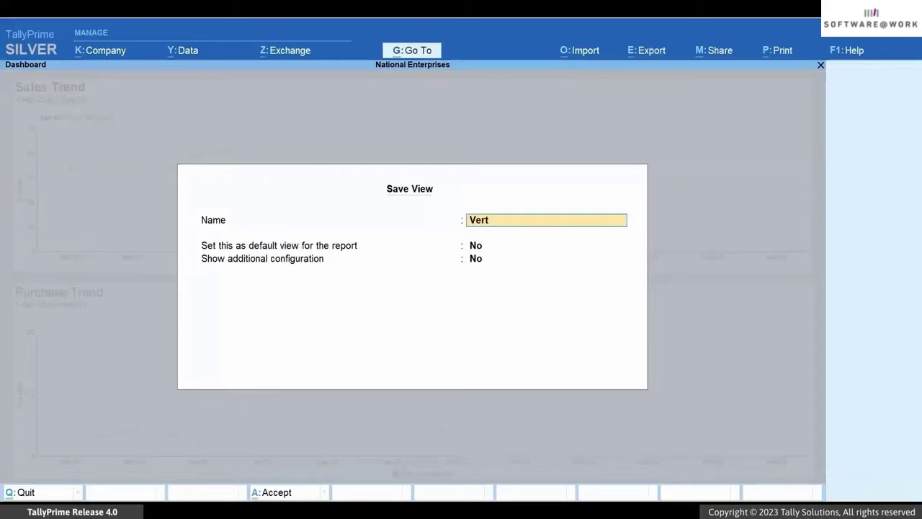
{"action": "type", "text": " Dashboard"}
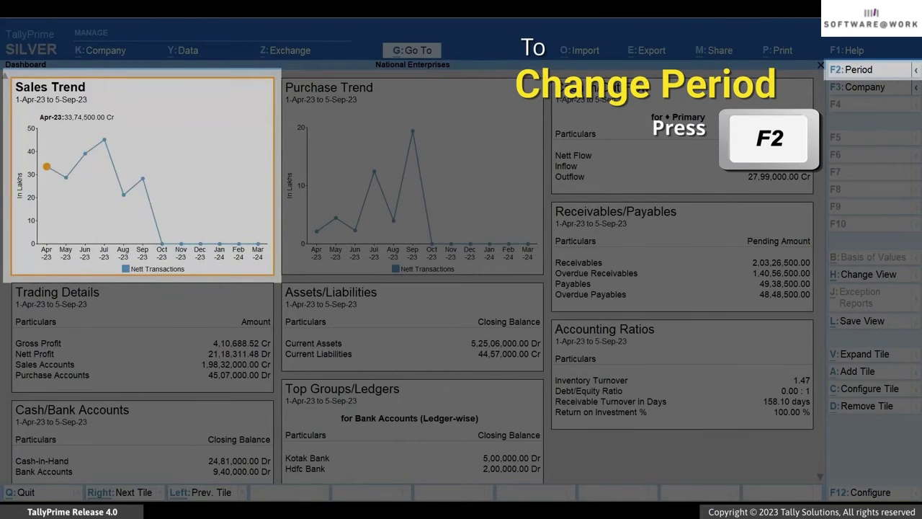
{"action": "key", "text": "F2"}
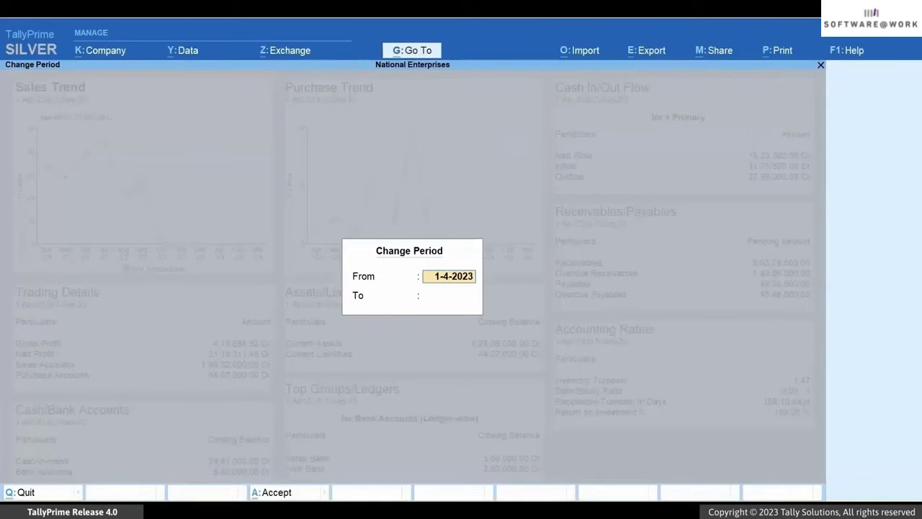
{"action": "key", "text": "Return"}
{"action": "type", "text": "30-6-2023"}
{"action": "key", "text": "Return"}
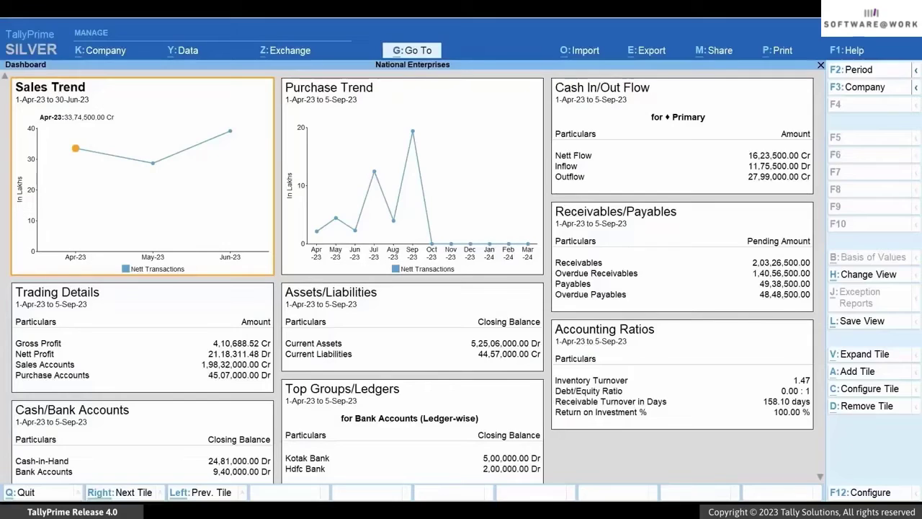
{"action": "key", "text": "Down"}
{"action": "key", "text": "Down"}
{"action": "key", "text": "Down"}
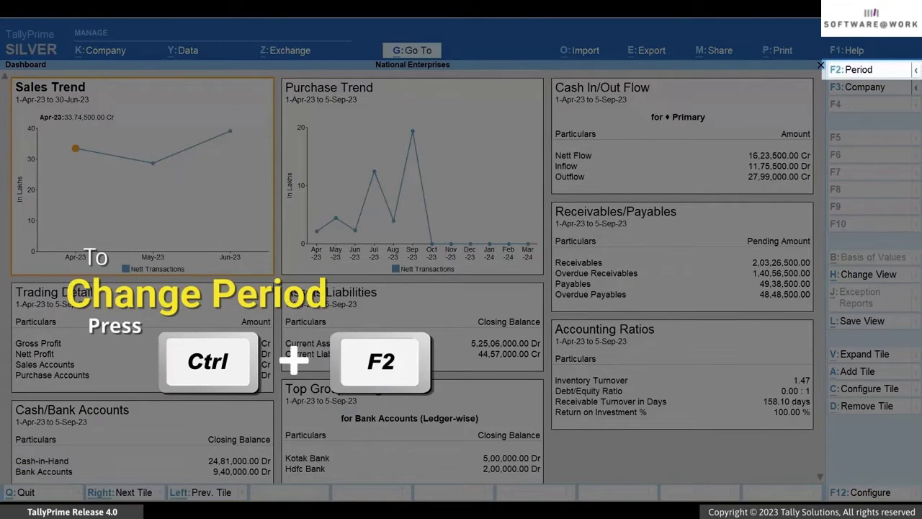
Step: Change the period for all tiles to 1-4-2023 through 30-6-23
{"action": "key", "text": "ctrl"}
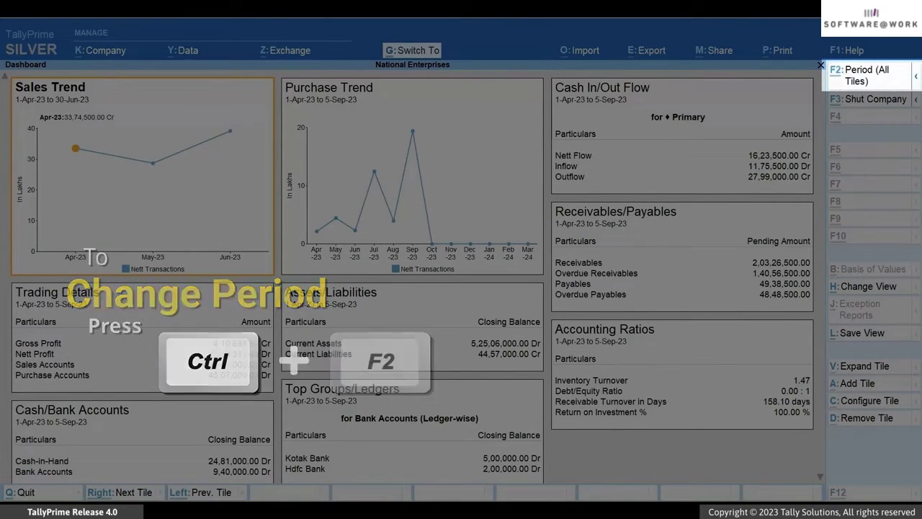
{"action": "key", "text": "ctrl+F2"}
{"action": "key", "text": "Return"}
{"action": "type", "text": "30-6-23"}
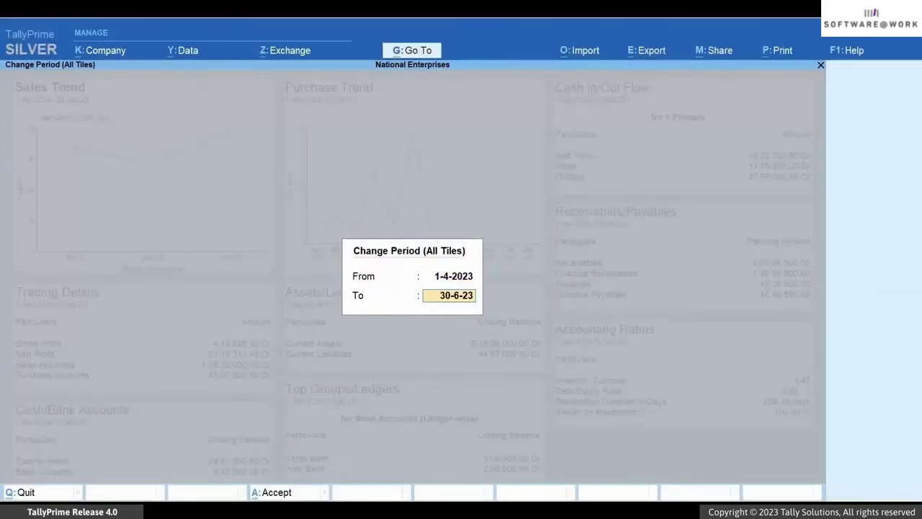
{"action": "key", "text": "Return"}
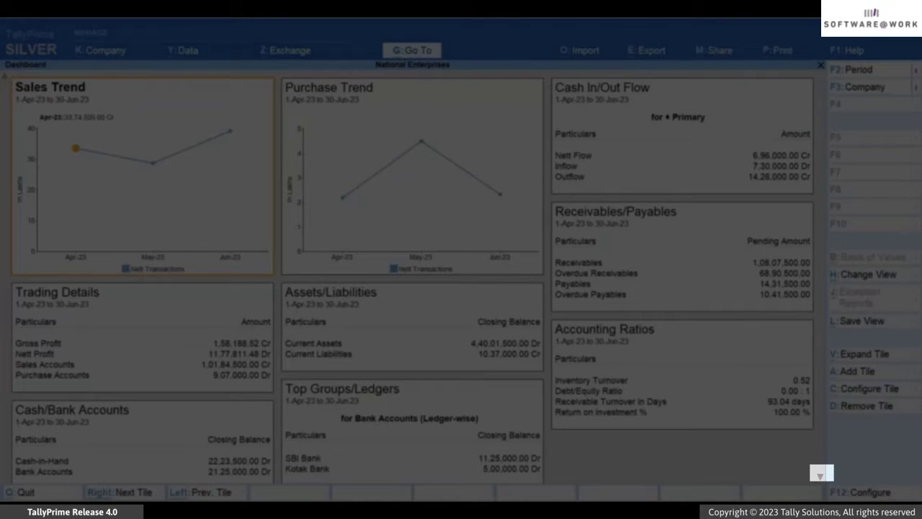
{"action": "key", "text": "ctrl+Down"}
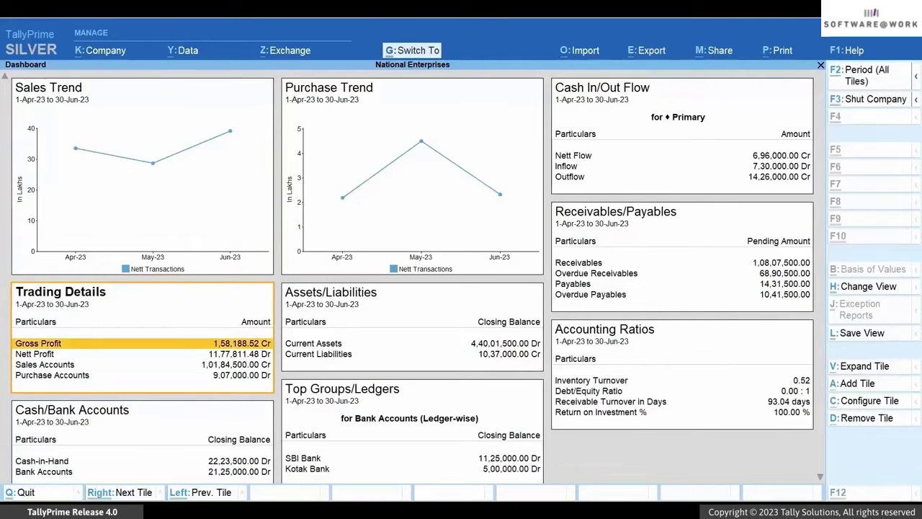
{"action": "key", "text": "ctrl+Down"}
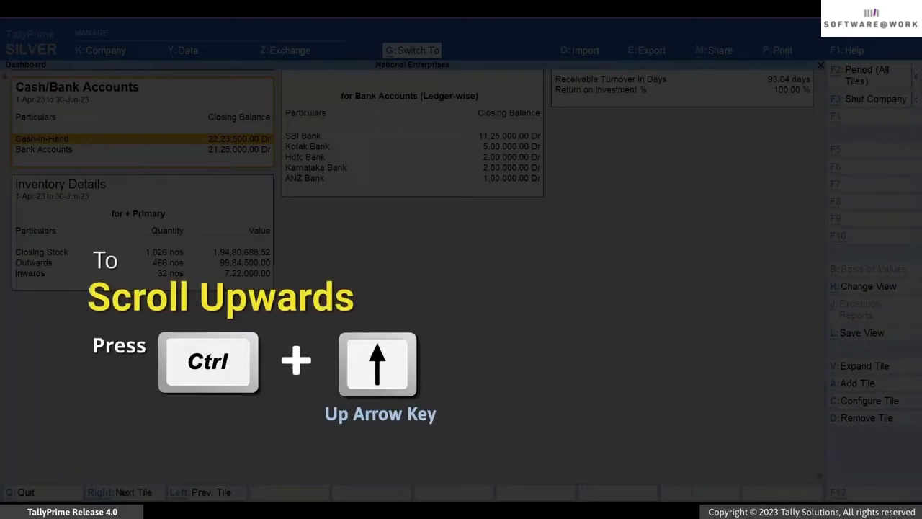
{"action": "key", "text": "ctrl+Up"}
{"action": "key", "text": "ctrl+Up"}
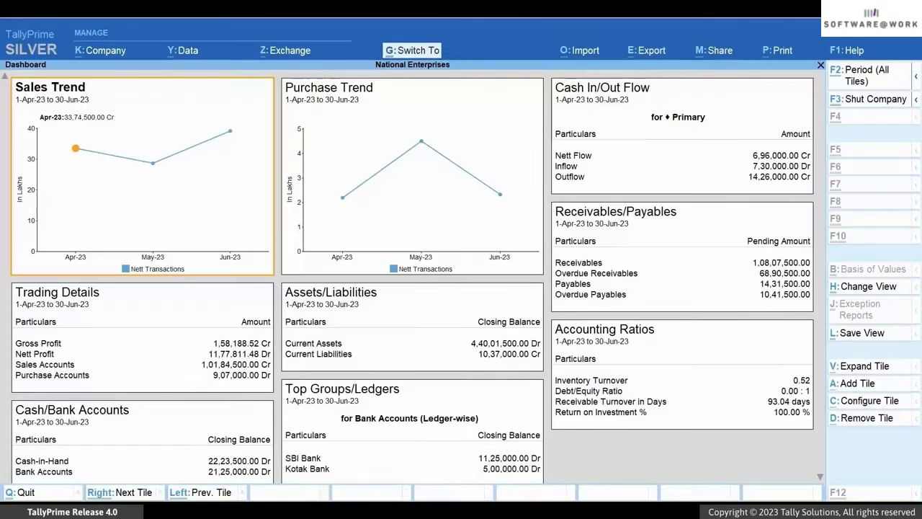
{"action": "key", "text": "ctrl"}
{"action": "key", "text": "ctrl+Right"}
{"action": "key", "text": "ctrl+Right"}
{"action": "key", "text": "ctrl"}
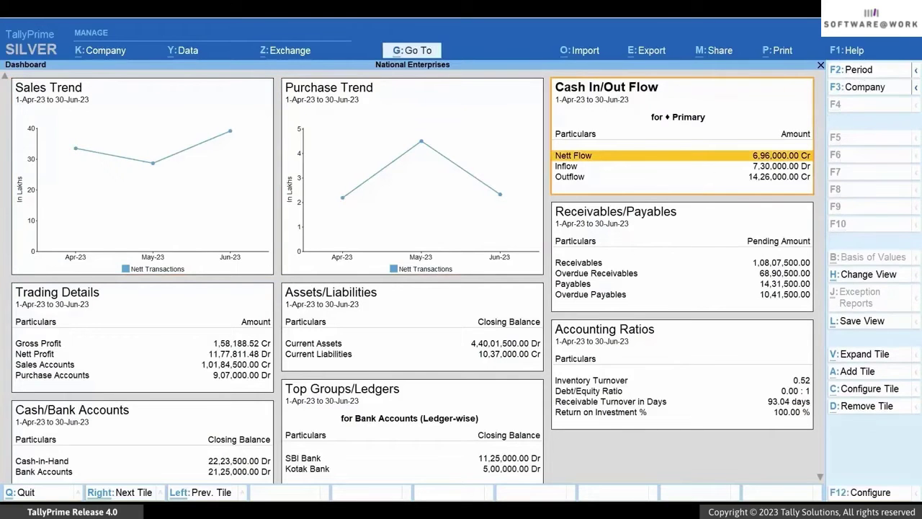
{"action": "key", "text": "ctrl+Right"}
{"action": "key", "text": "ctrl+Right"}
{"action": "key", "text": "ctrl+Right"}
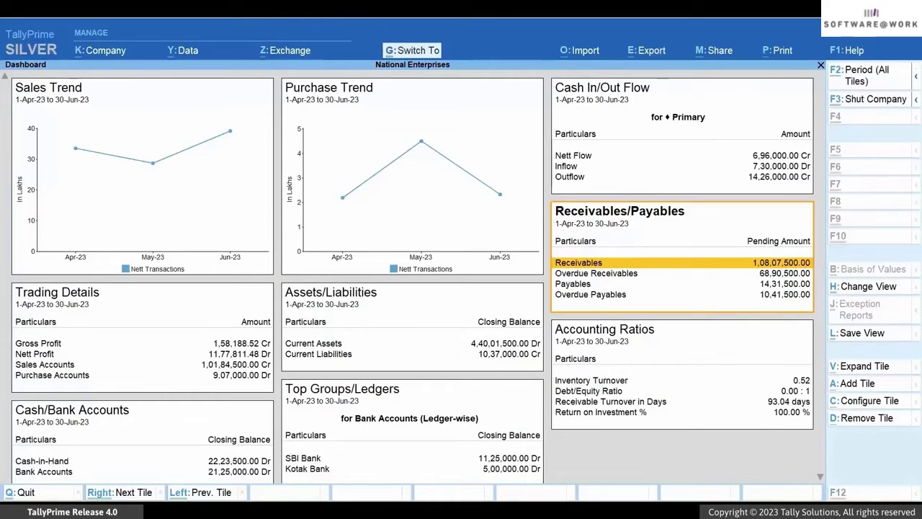
{"action": "key", "text": "ctrl+Left"}
{"action": "key", "text": "ctrl+Left"}
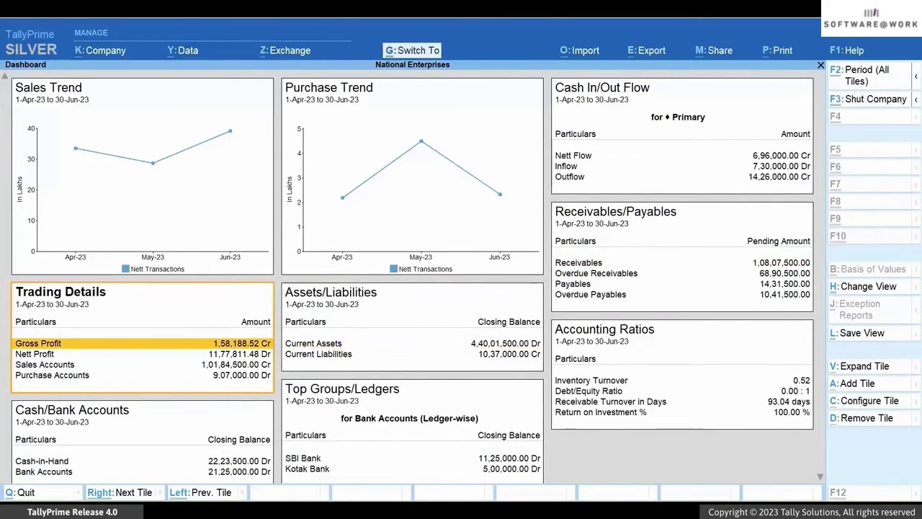
{"action": "key", "text": "Left"}
{"action": "key", "text": "Left"}
{"action": "key", "text": "Left"}
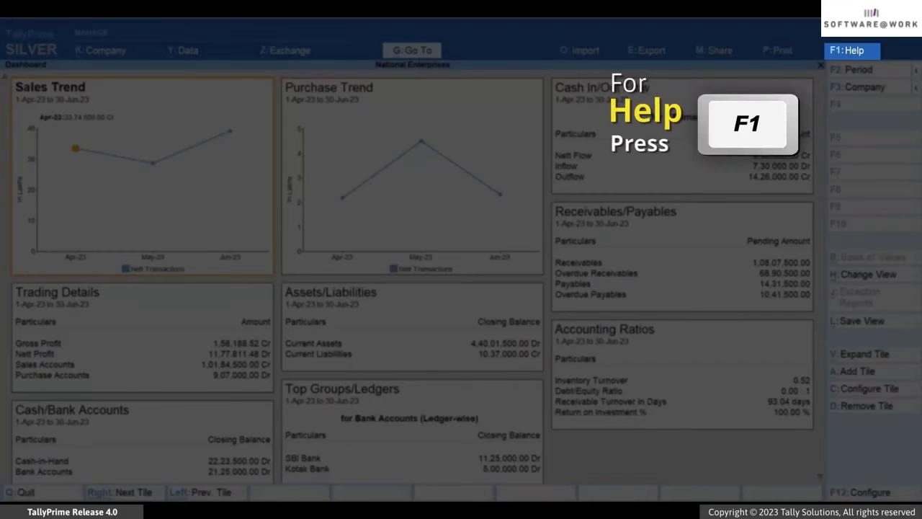
Step: Set Startup option 'Open Dashboard on loading a Company' to Yes and accept
{"action": "key", "text": "F1"}
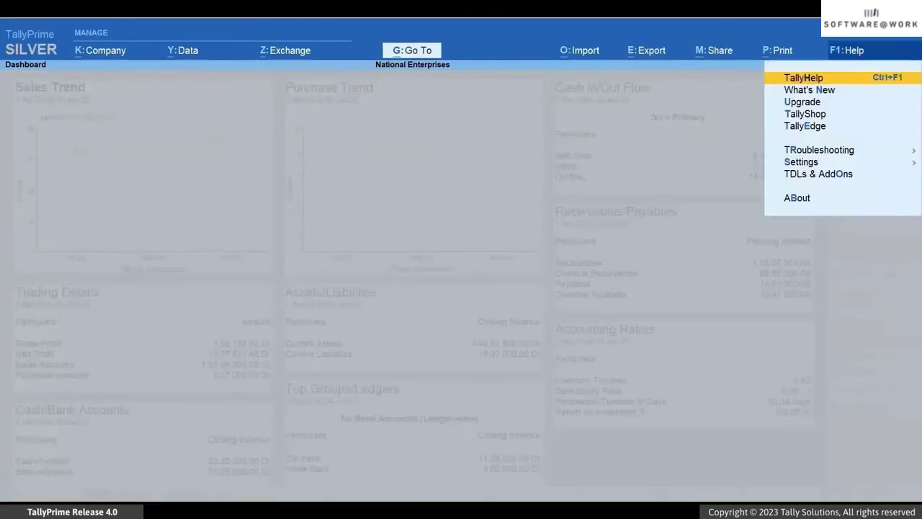
{"action": "key", "text": "Down"}
{"action": "key", "text": "Down"}
{"action": "key", "text": "Down"}
{"action": "key", "text": "Down"}
{"action": "key", "text": "Down"}
{"action": "key", "text": "Down"}
{"action": "key", "text": "Return"}
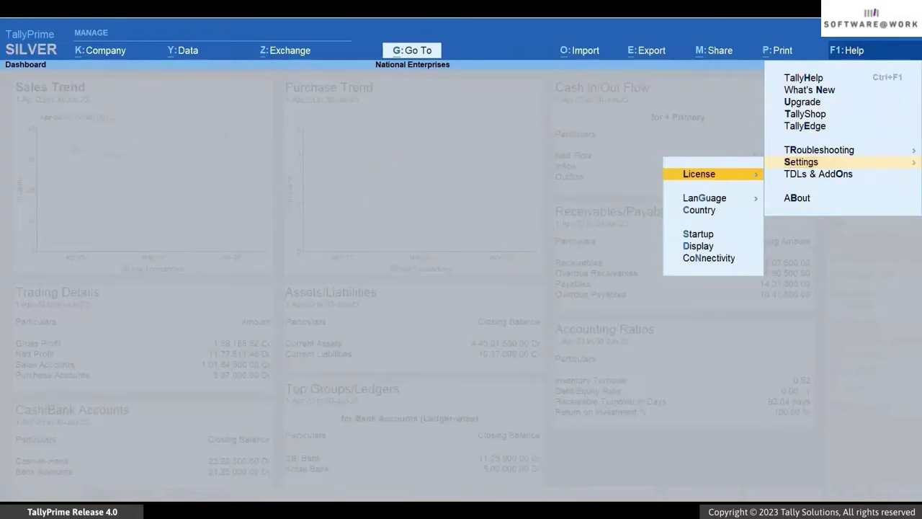
{"action": "key", "text": "Down"}
{"action": "key", "text": "Down"}
{"action": "key", "text": "Down"}
{"action": "key", "text": "Return"}
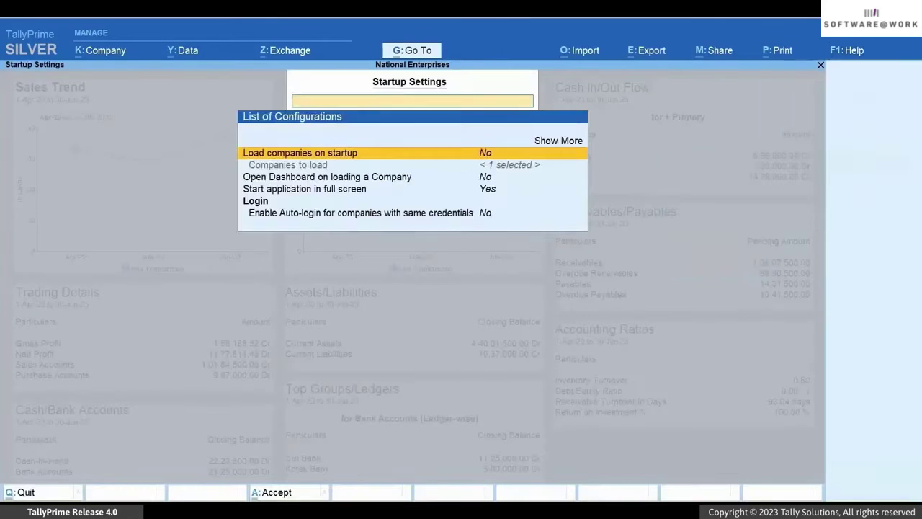
{"action": "key", "text": "Down"}
{"action": "key", "text": "Down"}
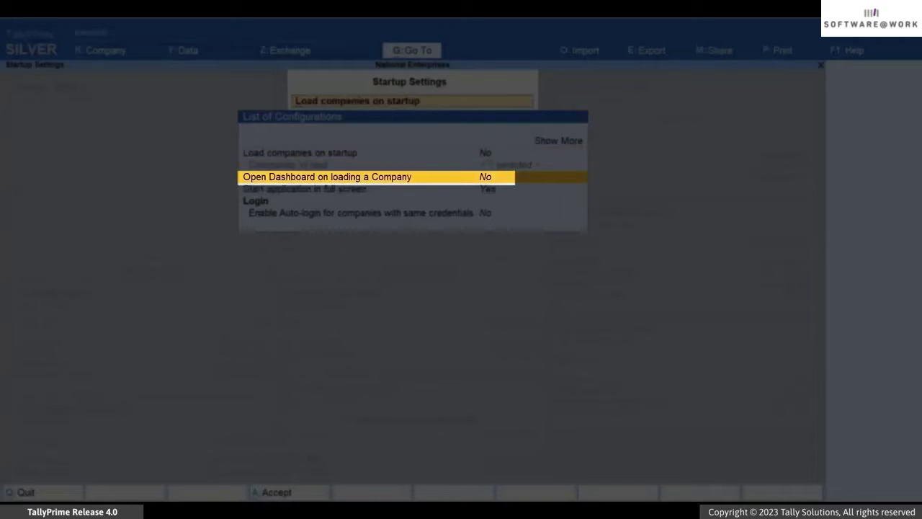
{"action": "key", "text": "y"}
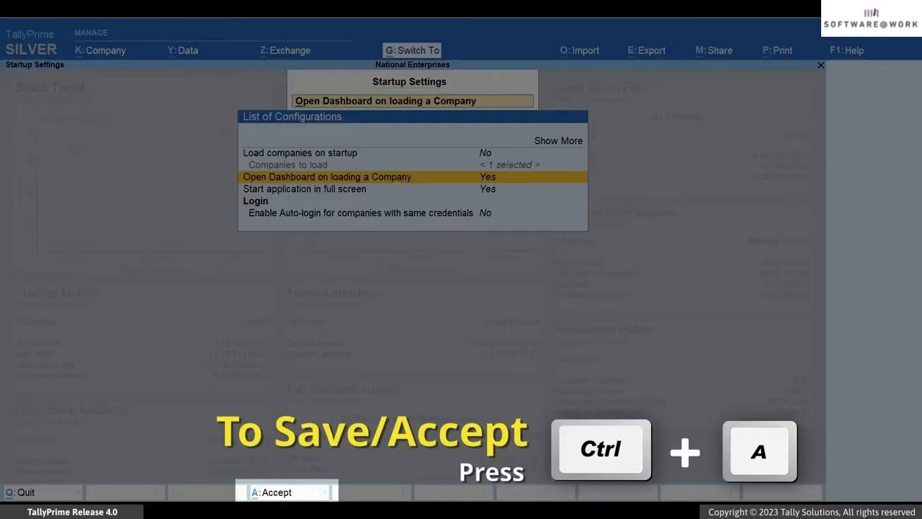
{"action": "key", "text": "ctrl+a"}
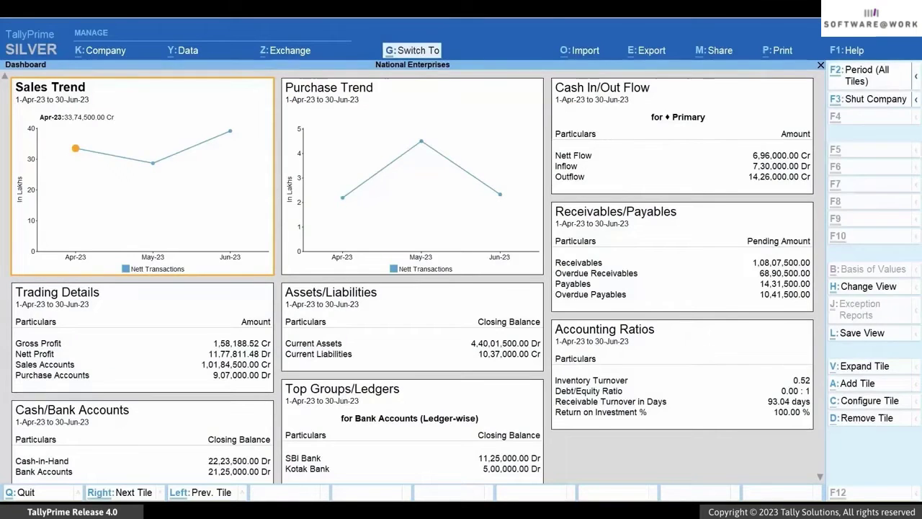
Step: Quit the dashboard without saving and shut National Enterprises
{"action": "key", "text": "Escape"}
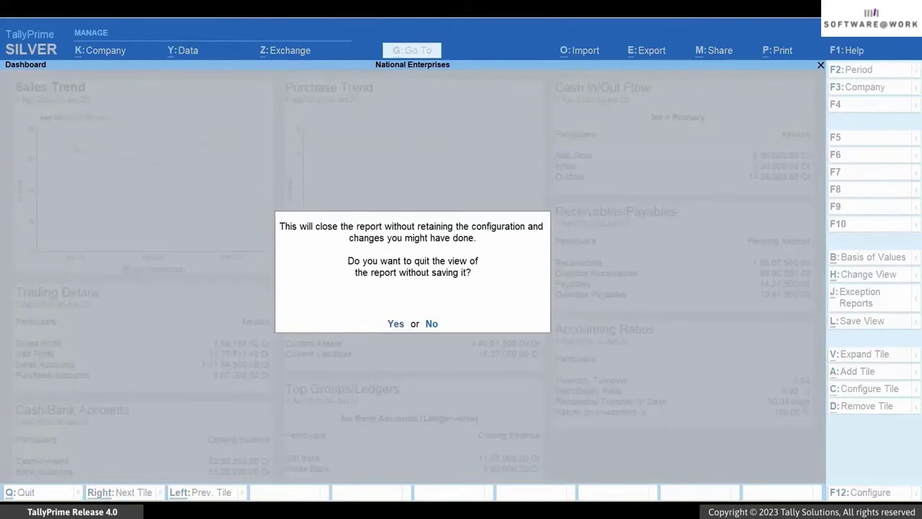
{"action": "key", "text": "y"}
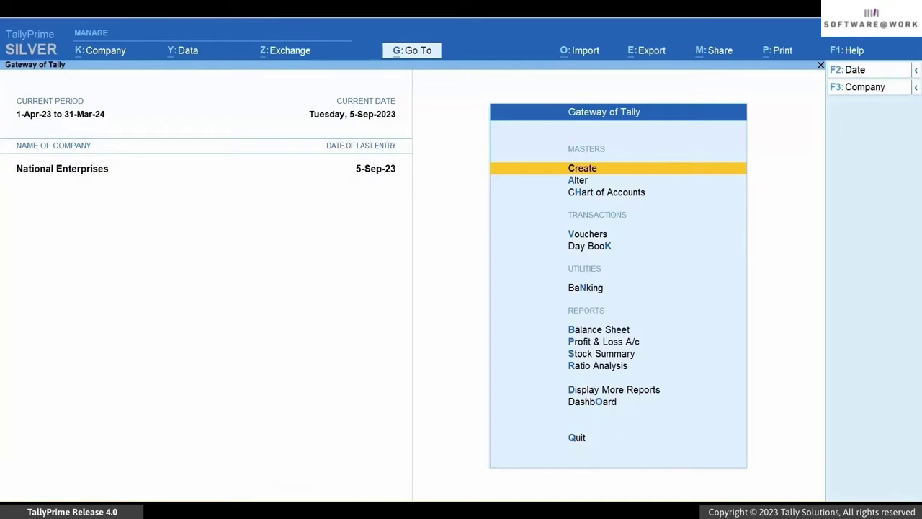
{"action": "key", "text": "alt+k"}
{"action": "key", "text": "Down"}
{"action": "key", "text": "Down"}
{"action": "key", "text": "Down"}
{"action": "key", "text": "Down"}
{"action": "key", "text": "Return"}
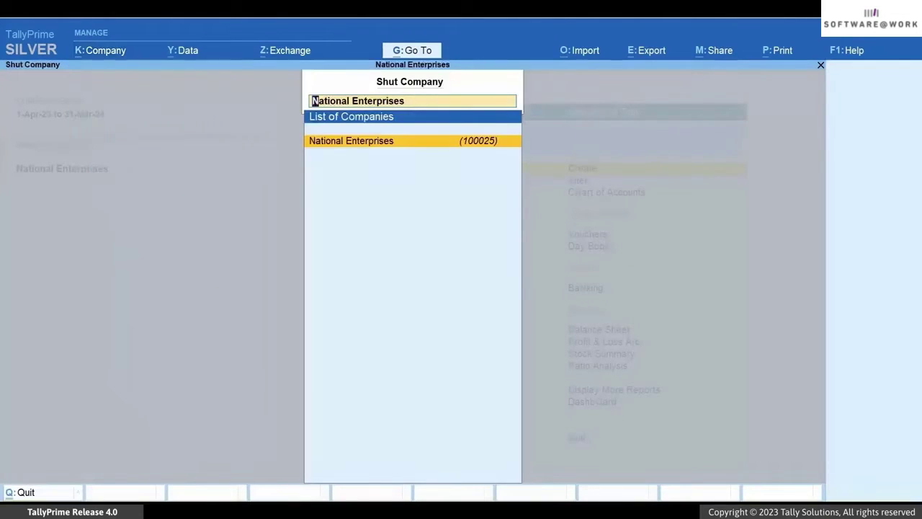
{"action": "key", "text": "Return"}
Step: Reopen National Enterprises and enter the login credentials
{"action": "key", "text": "Return"}
{"action": "type", "text": "a"}
{"action": "key", "text": "Return"}
{"action": "type", "text": "a"}
{"action": "key", "text": "Return"}
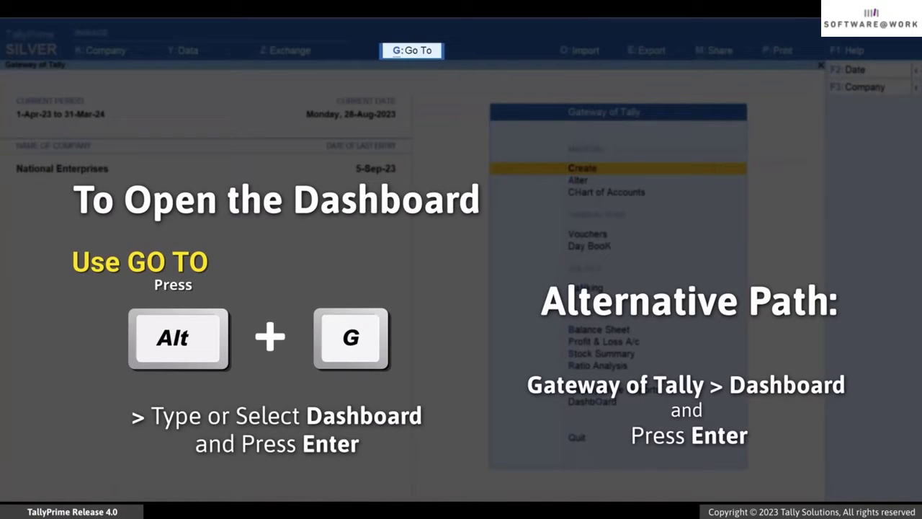
Step: Reopen the Dashboard by searching 'Das' with Alt+G
{"action": "key", "text": "alt+g"}
{"action": "type", "text": "Das"}
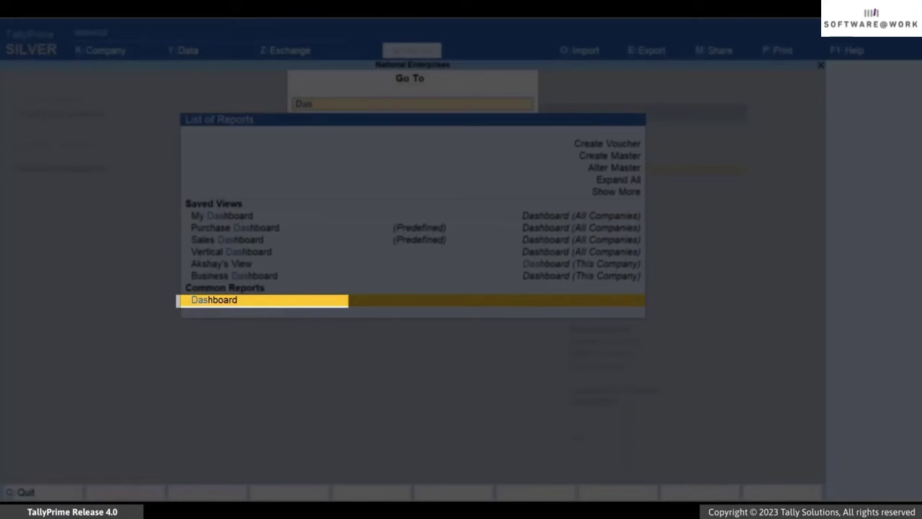
{"action": "key", "text": "Return"}
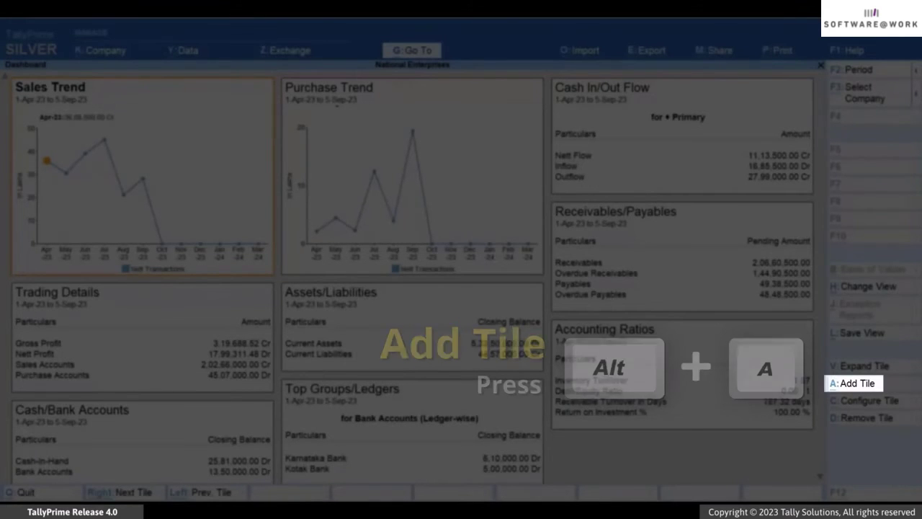
Step: Add a Top Cost Centres tile for Primary Cost Category and browse its cost centres
{"action": "key", "text": "alt+a"}
{"action": "type", "text": "To"}
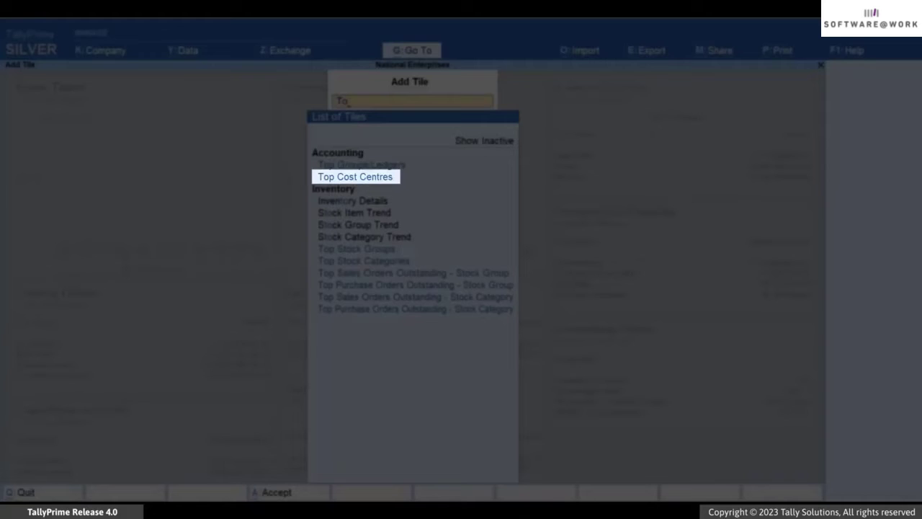
{"action": "key", "text": "Down"}
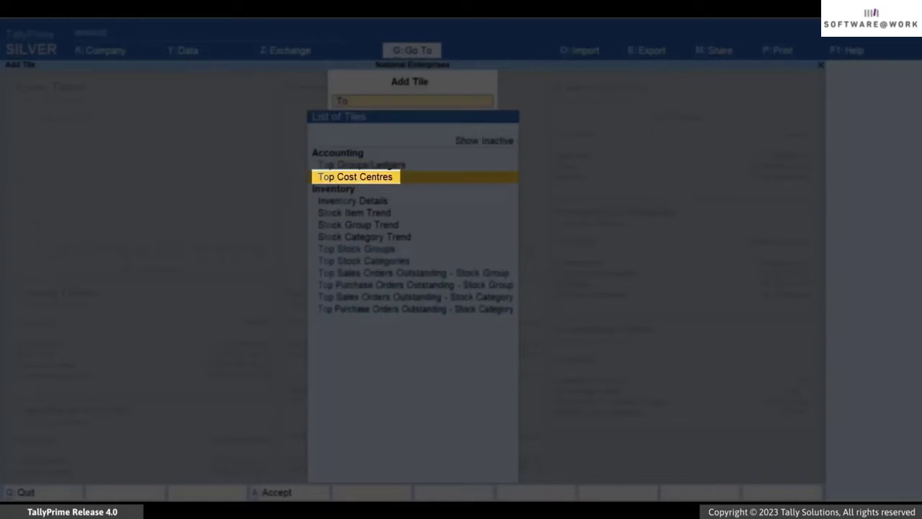
{"action": "key", "text": "Return"}
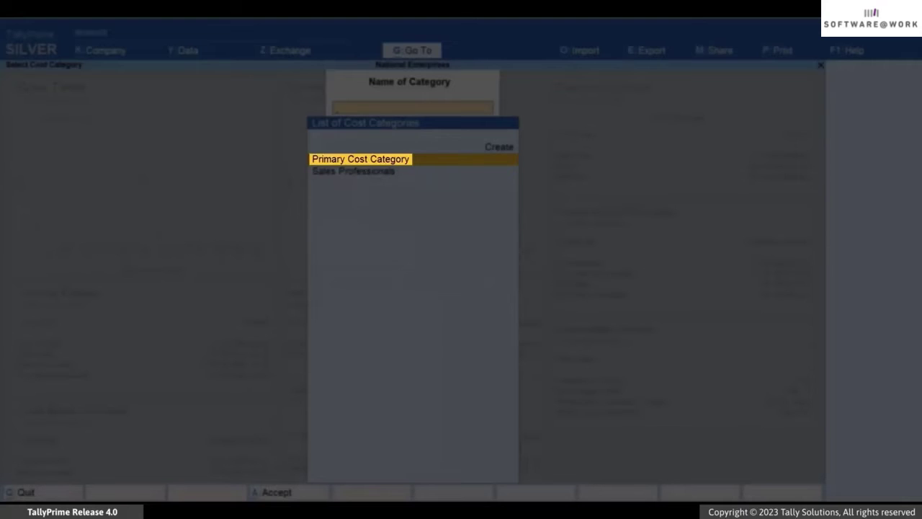
{"action": "key", "text": "Return"}
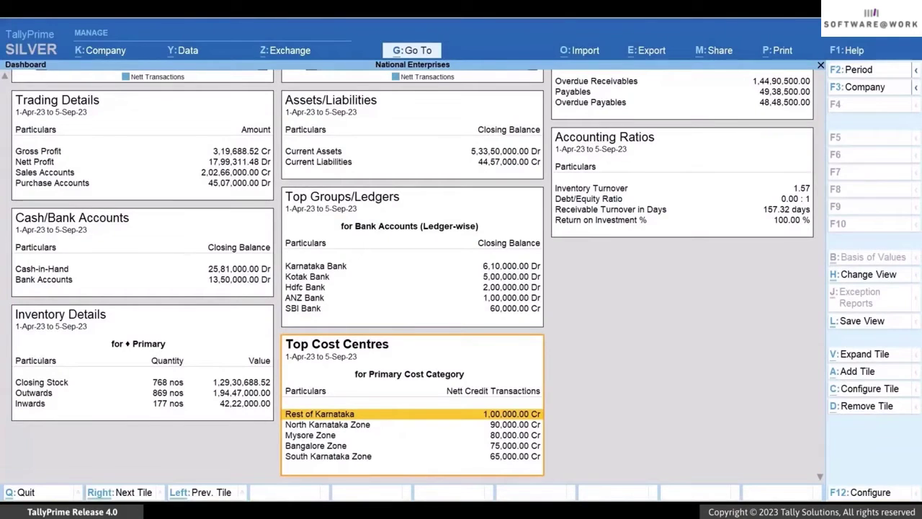
{"action": "key", "text": "Down"}
{"action": "key", "text": "Down"}
{"action": "key", "text": "Down"}
{"action": "key", "text": "Down"}
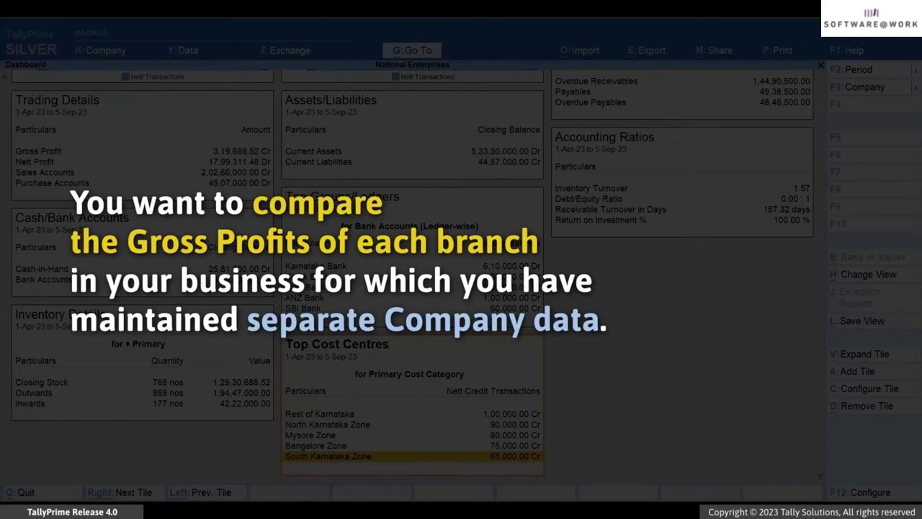
Step: Quit the dashboard without saving and load National Enterprises Branch
{"action": "key", "text": "Escape"}
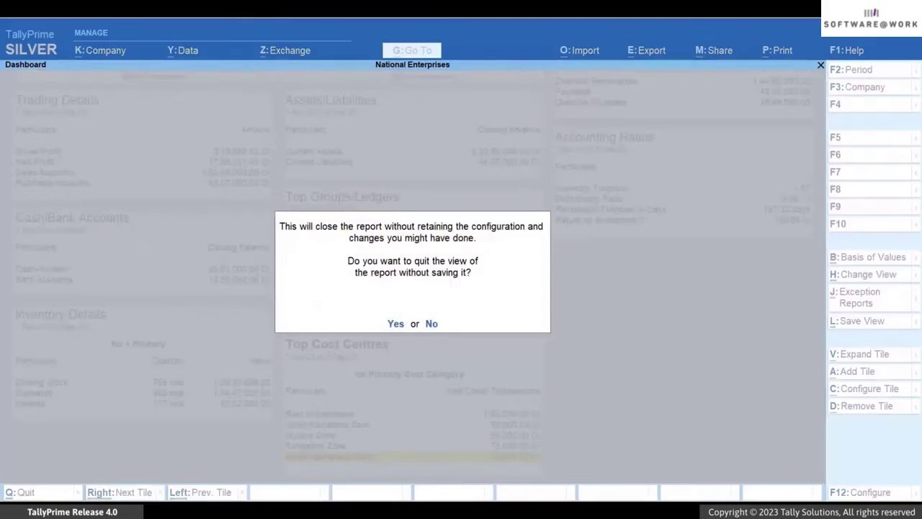
{"action": "key", "text": "y"}
{"action": "key", "text": "alt+k"}
{"action": "key", "text": "Down"}
{"action": "key", "text": "Down"}
{"action": "key", "text": "Down"}
{"action": "key", "text": "Return"}
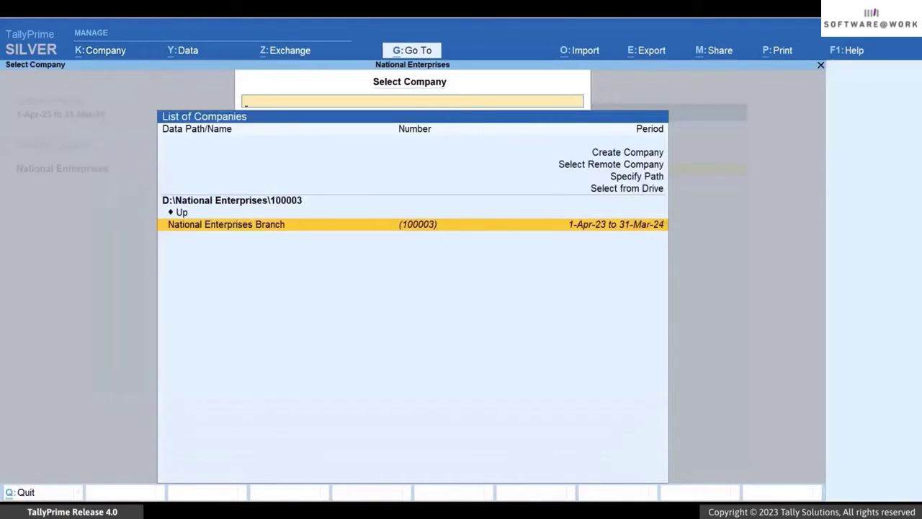
{"action": "key", "text": "Return"}
{"action": "key", "text": "Return"}
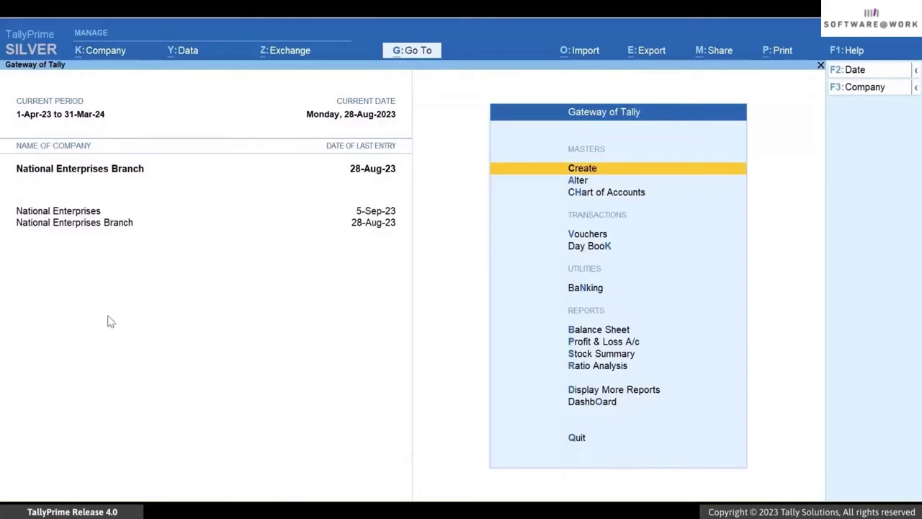
{"action": "left_click", "coordinate": [92, 211]}
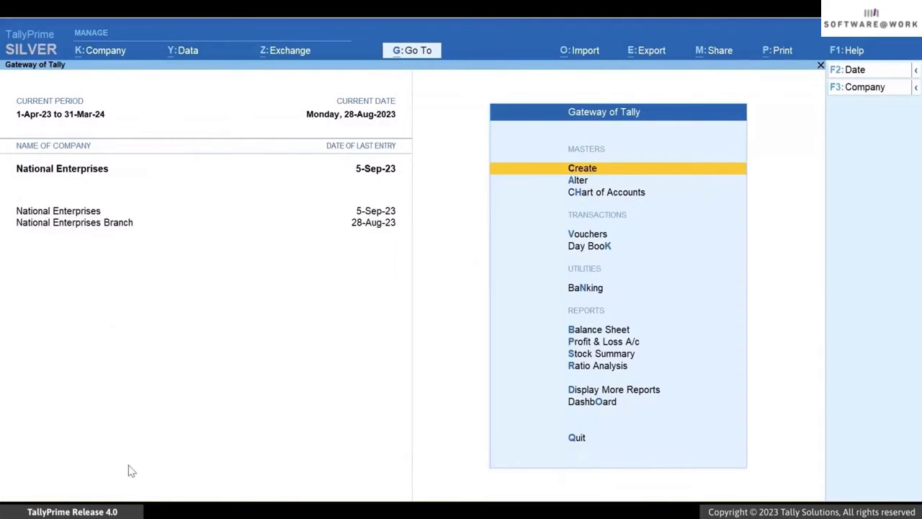
Step: Open the Dashboard for both loaded companies by searching 'Das'
{"action": "key", "text": "alt+g"}
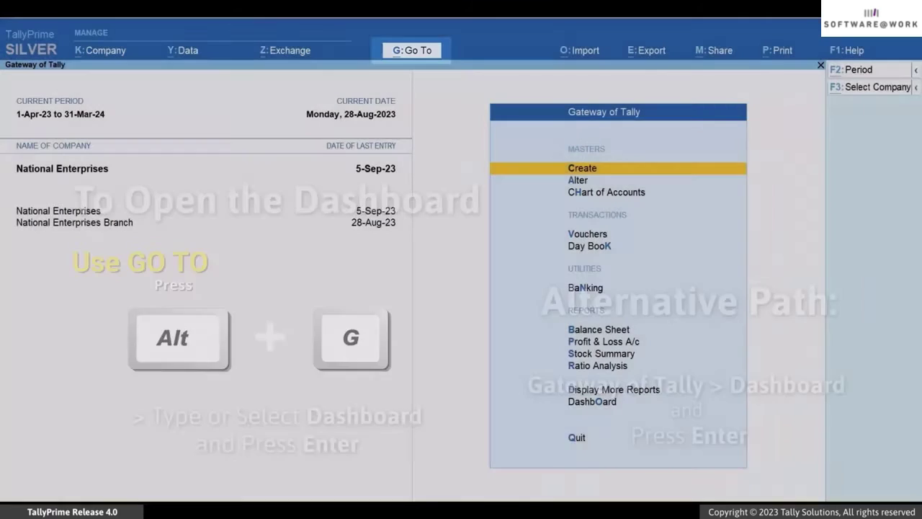
{"action": "type", "text": "Das"}
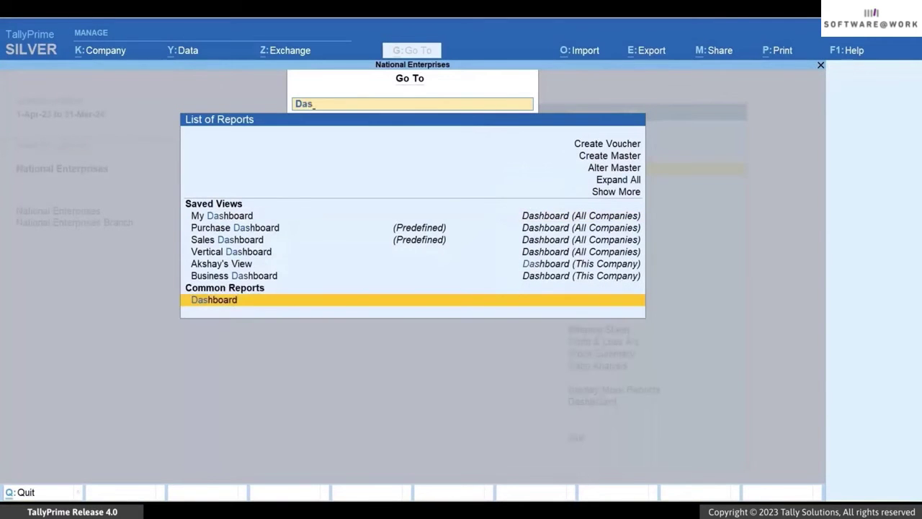
{"action": "key", "text": "Return"}
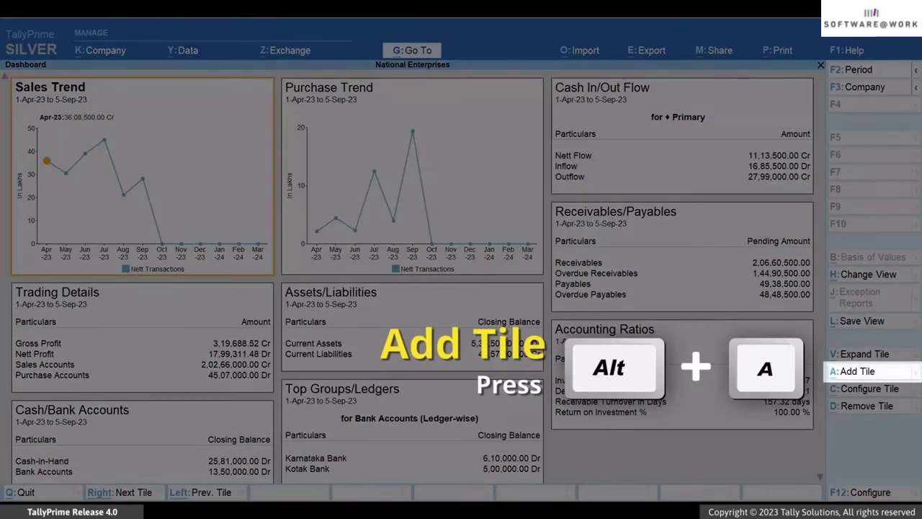
Step: Add the Company-wise Comparison - Gross Profit tile and check both company rows
{"action": "key", "text": "alt+a"}
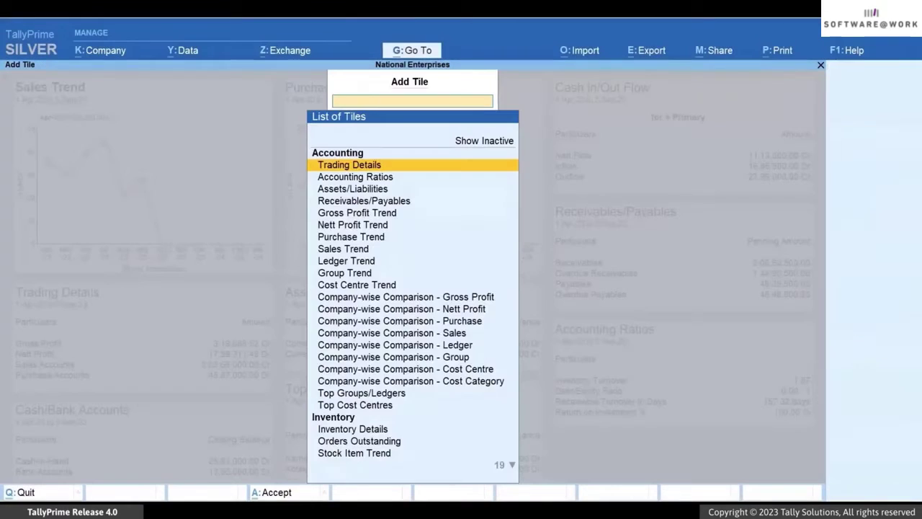
{"action": "type", "text": "Comp"}
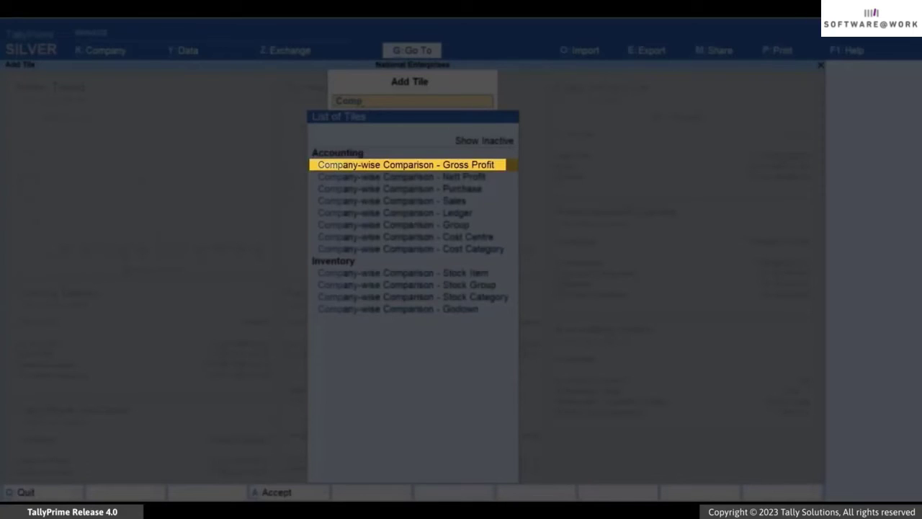
{"action": "key", "text": "Return"}
{"action": "key", "text": "Down"}
{"action": "key", "text": "Up"}
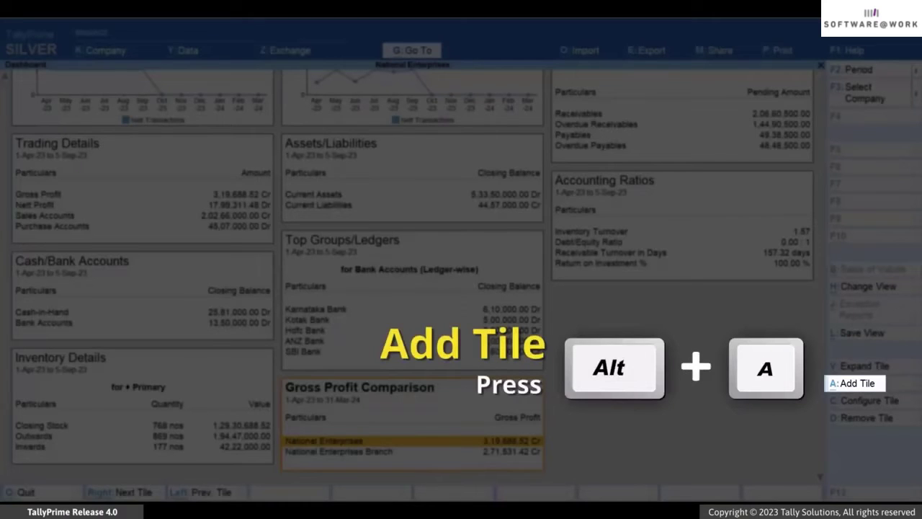
{"action": "key", "text": "alt+a"}
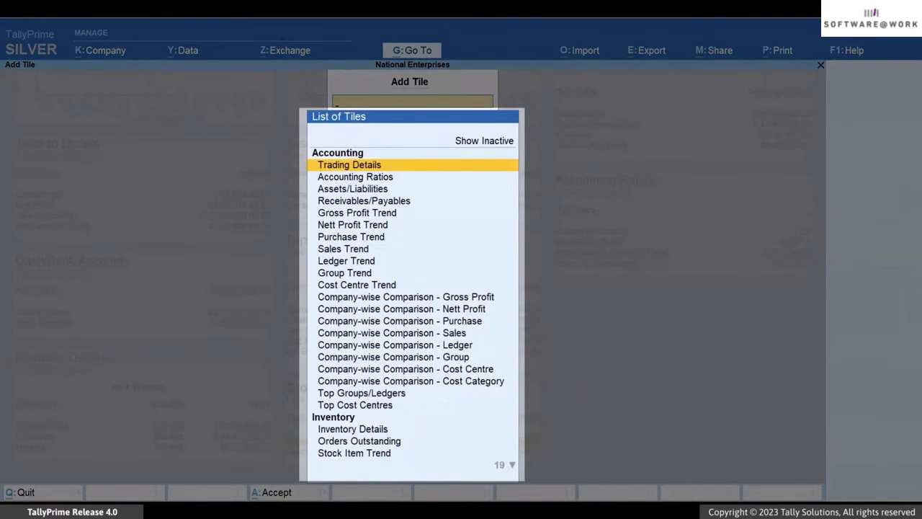
{"action": "key", "text": "Down"}
{"action": "key", "text": "Down"}
{"action": "key", "text": "Down"}
{"action": "key", "text": "Down"}
{"action": "key", "text": "Down"}
{"action": "key", "text": "Down"}
{"action": "key", "text": "Down"}
{"action": "key", "text": "Down"}
{"action": "key", "text": "Down"}
{"action": "key", "text": "Down"}
{"action": "key", "text": "Down"}
{"action": "key", "text": "Down"}
{"action": "key", "text": "Down"}
{"action": "key", "text": "Down"}
{"action": "key", "text": "Down"}
{"action": "key", "text": "Down"}
{"action": "key", "text": "Down"}
{"action": "key", "text": "Down"}
{"action": "key", "text": "Down"}
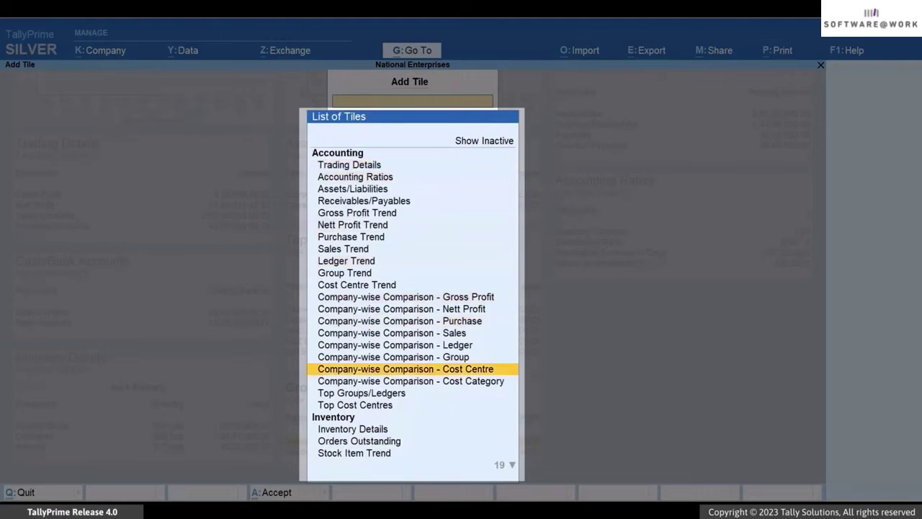
{"action": "key", "text": "Down"}
{"action": "key", "text": "Down"}
{"action": "key", "text": "Down"}
{"action": "key", "text": "Down"}
{"action": "key", "text": "Down"}
{"action": "key", "text": "Down"}
{"action": "key", "text": "Down"}
{"action": "key", "text": "Down"}
{"action": "key", "text": "Down"}
{"action": "key", "text": "Down"}
{"action": "key", "text": "Down"}
{"action": "key", "text": "Down"}
{"action": "key", "text": "Down"}
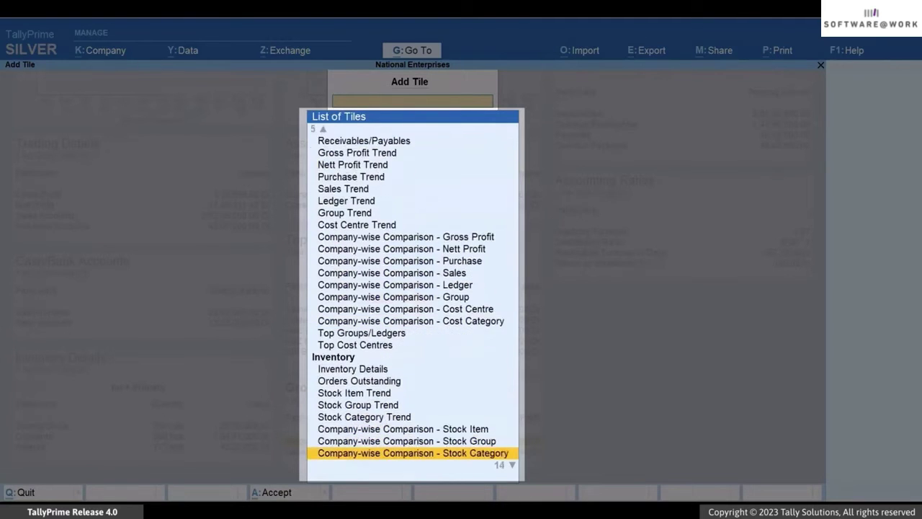
{"action": "key", "text": "Down"}
{"action": "key", "text": "Down"}
{"action": "key", "text": "Down"}
{"action": "key", "text": "Down"}
{"action": "key", "text": "Down"}
{"action": "key", "text": "Down"}
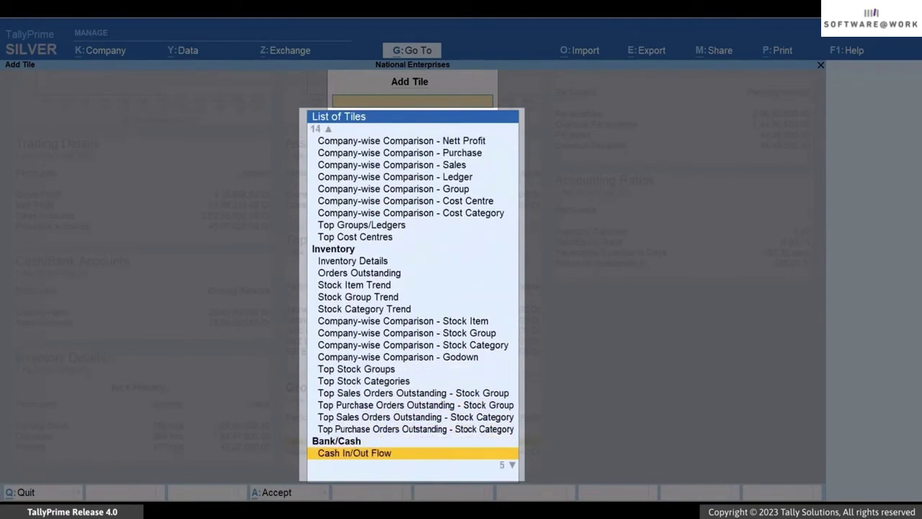
{"action": "key", "text": "Down"}
{"action": "key", "text": "Down"}
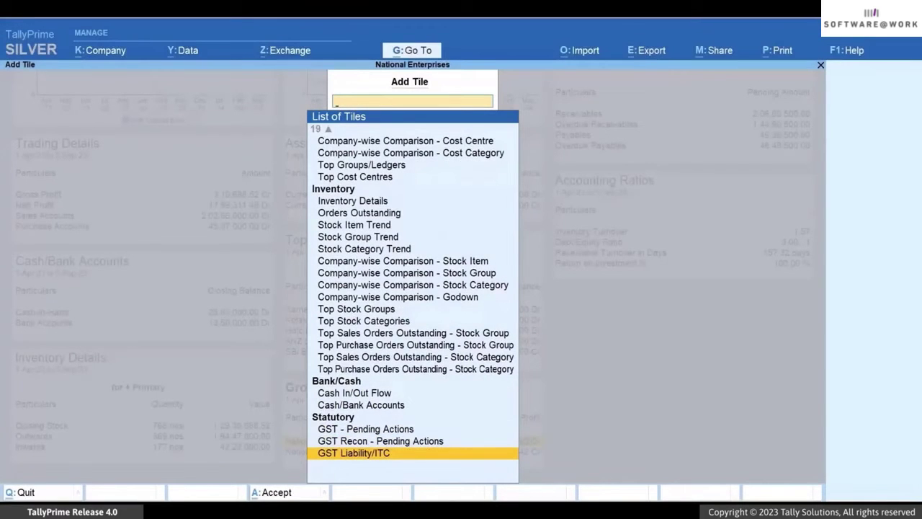
{"action": "key", "text": "Return"}
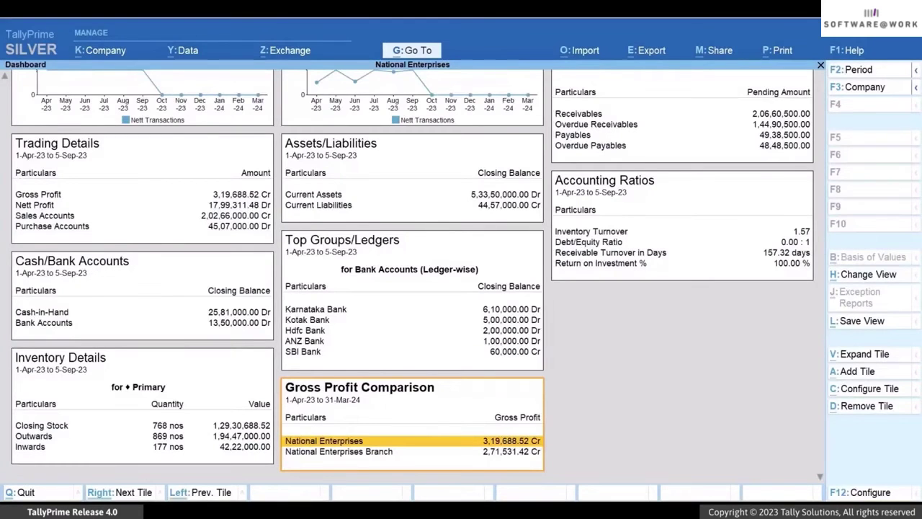